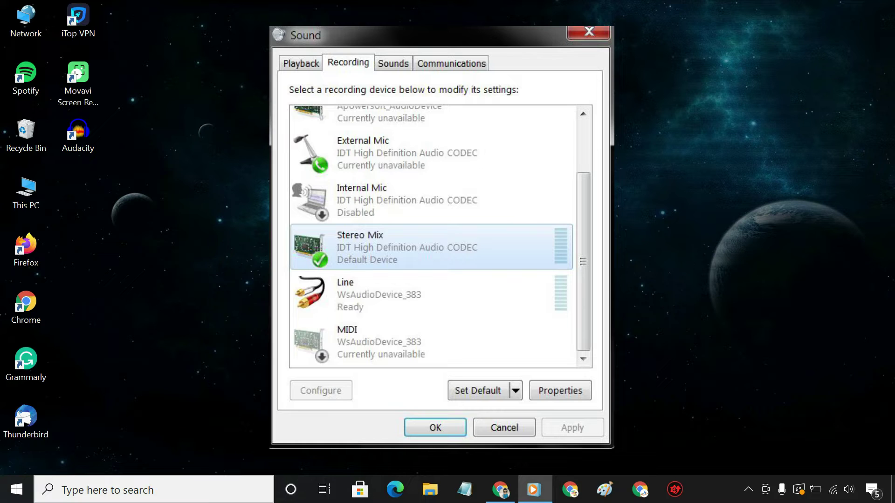
Close the Sound dialog, keeping Stereo Mix as the default recording device
key(Return)
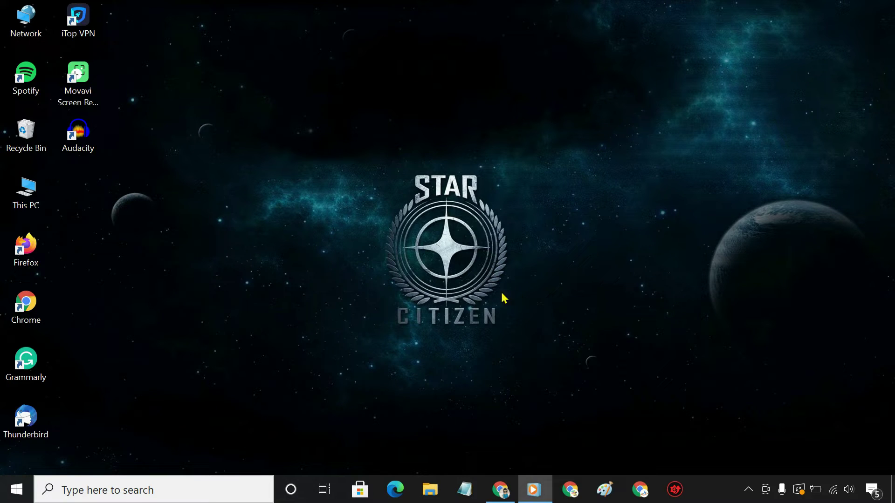
Open the classic Sound control panel via Windows Settings > System > Sound
click(30, 490)
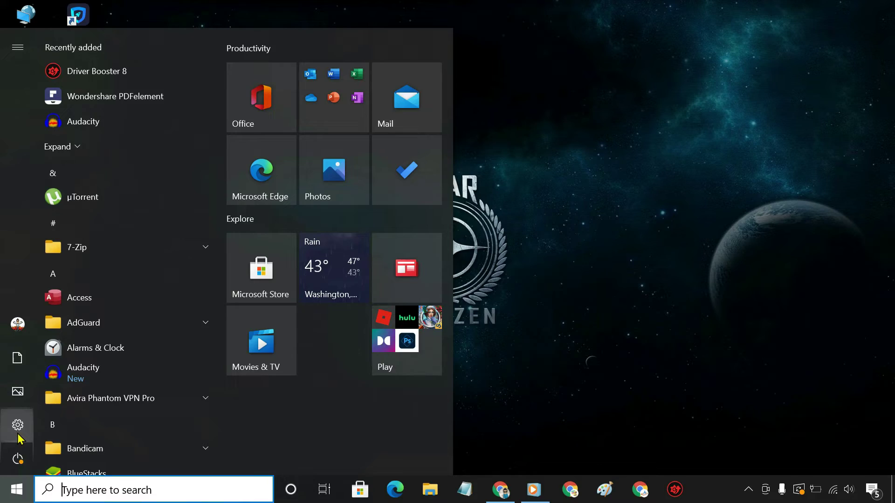
click(17, 426)
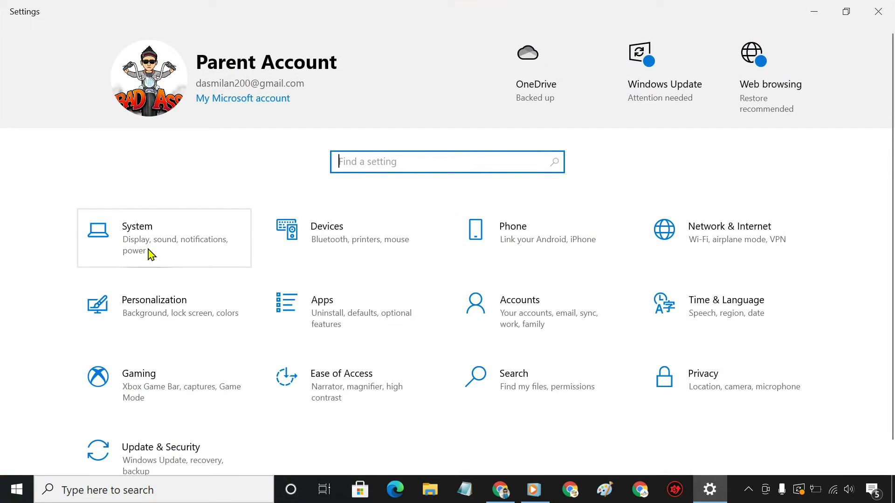
click(147, 248)
click(78, 187)
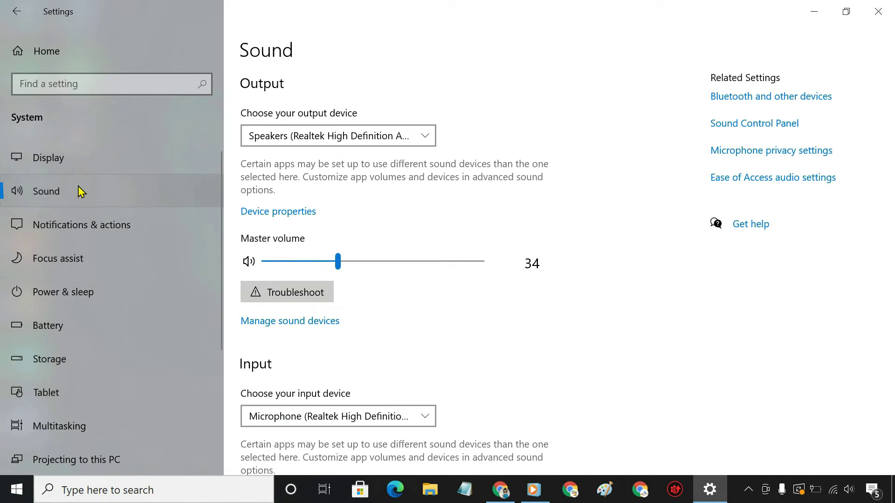
click(722, 129)
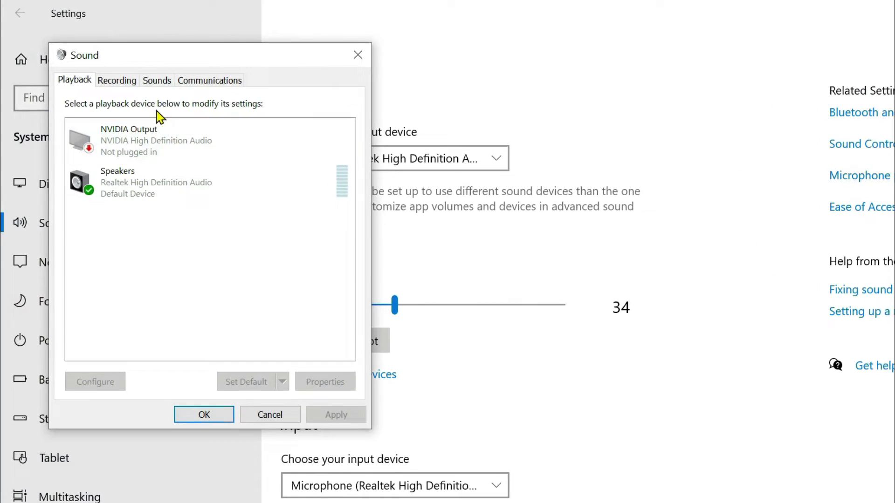
Enable Stereo Mix on the Recording tab, set it as default, and confirm with OK
click(120, 83)
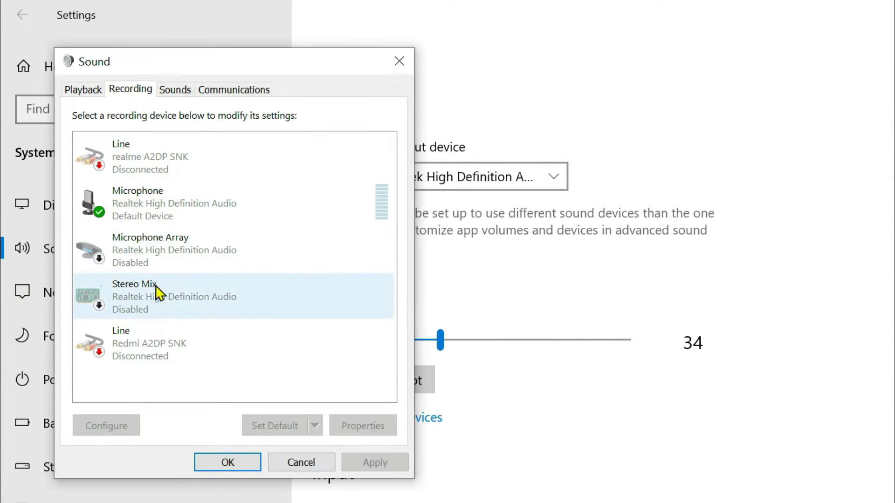
right_click(161, 300)
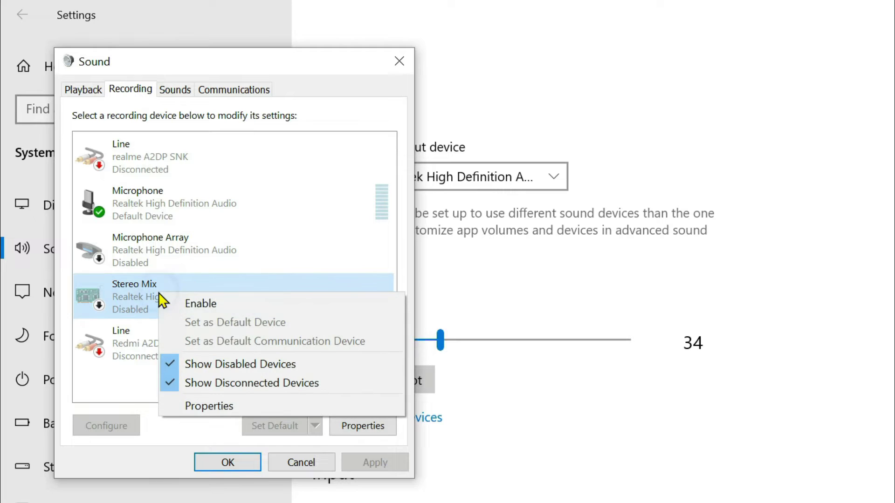
click(208, 304)
click(261, 426)
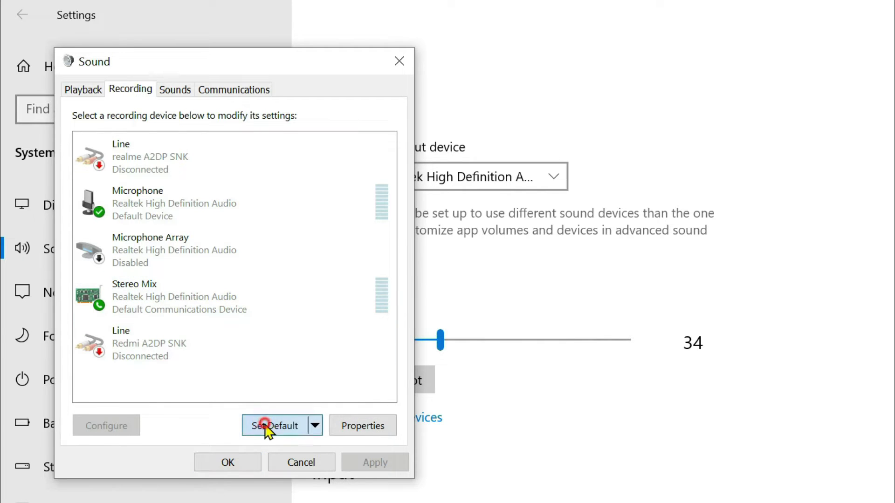
click(228, 462)
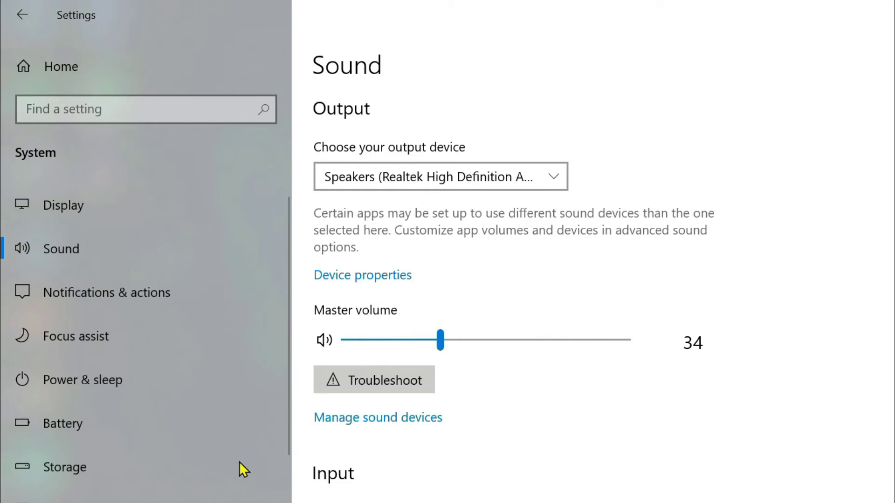
Close Settings and launch Voice Recorder by searching 'voice'
click(894, 13)
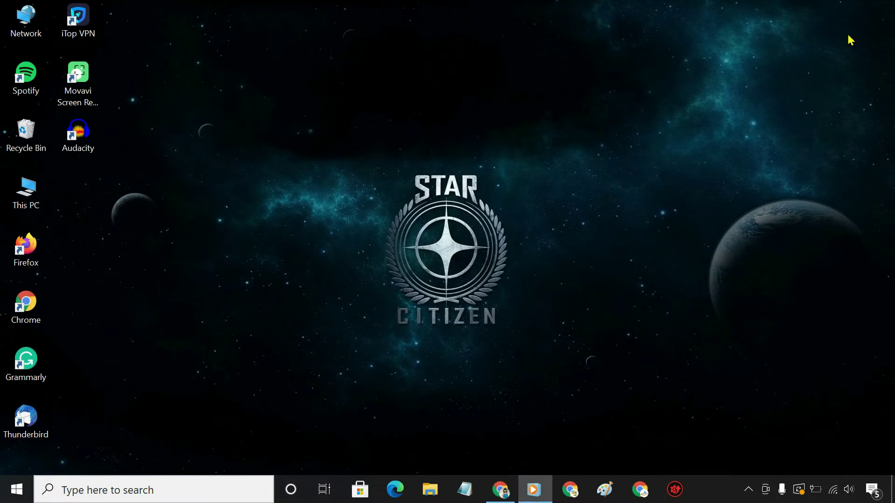
click(199, 490)
text(voice)
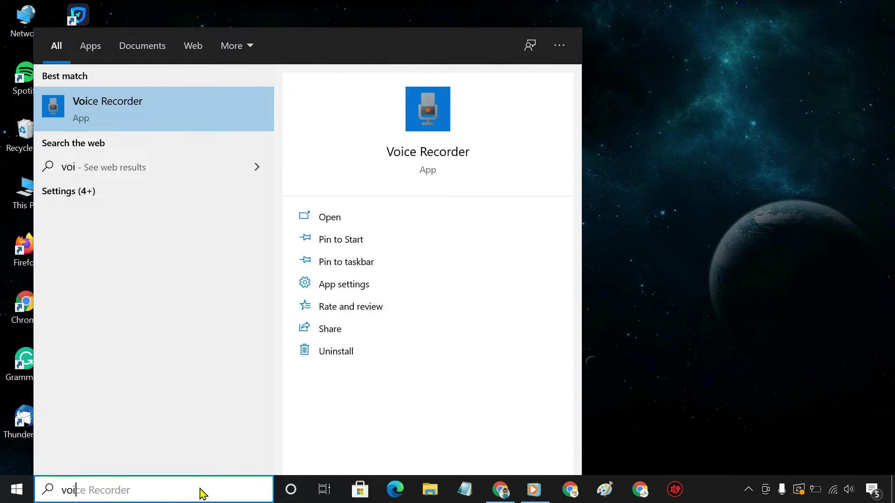
click(226, 122)
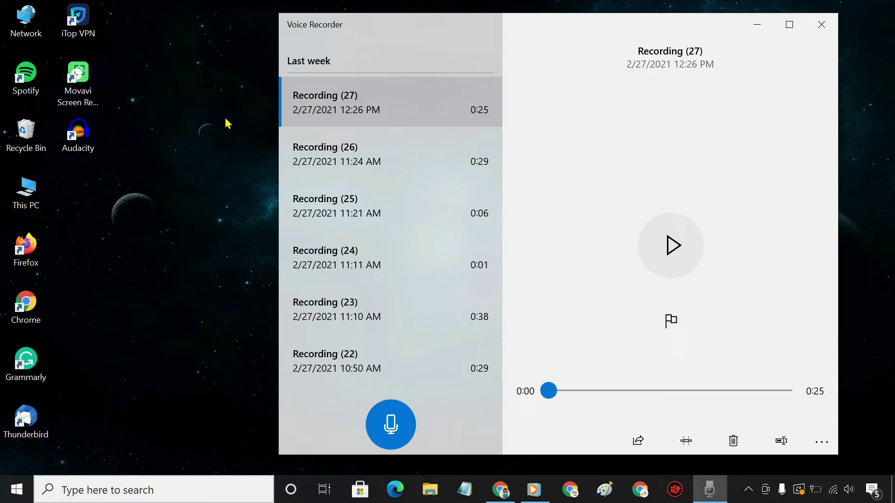
Play music in the media player and start a new Voice Recorder recording
click(527, 489)
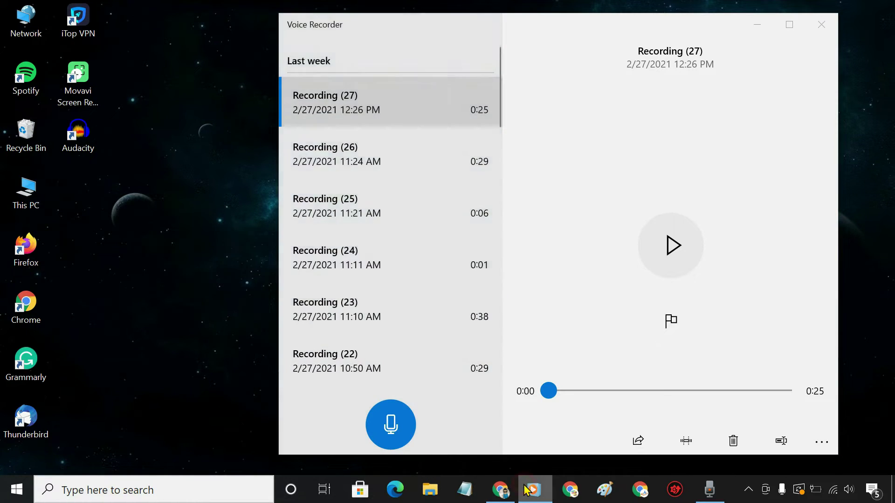
click(251, 257)
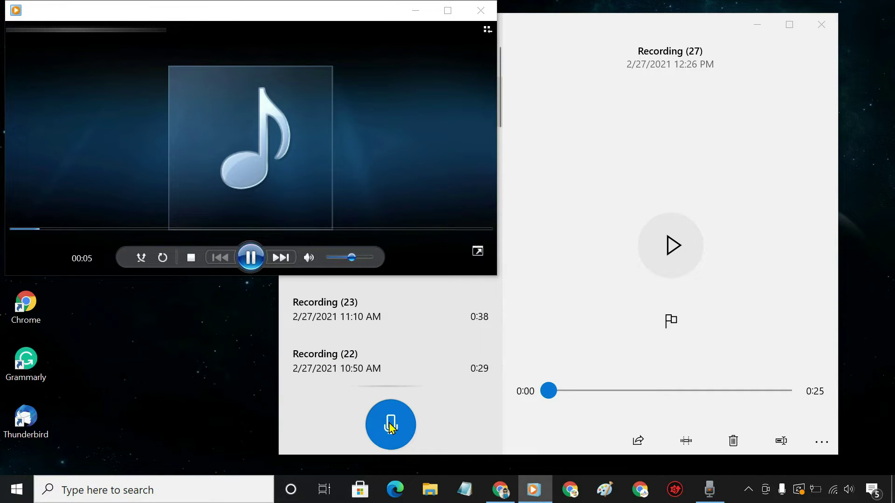
click(392, 426)
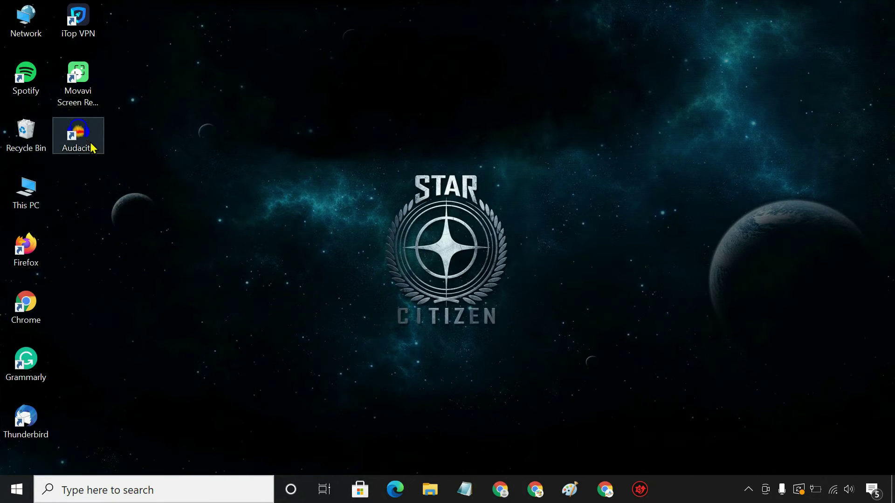
Launch Audacity from its desktop icon
double_click(75, 140)
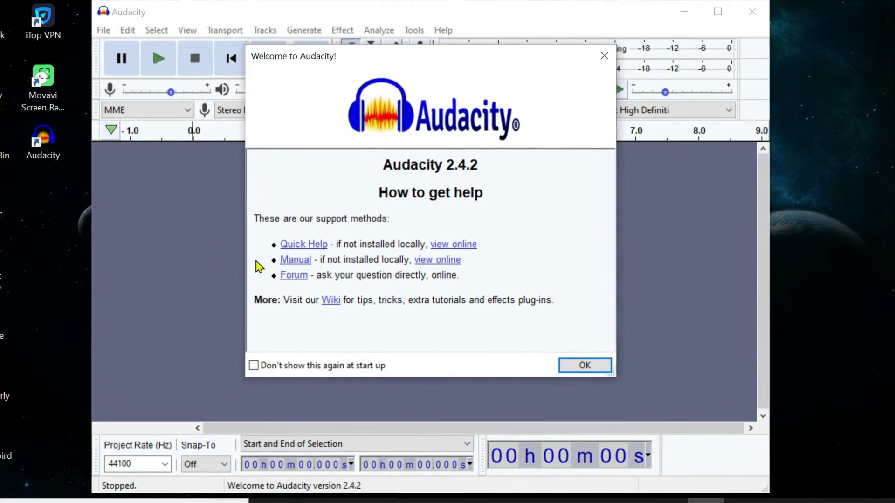
Set Audacity's host to Windows WASAPI and recording device to Speakers (Realtek) loopback
click(581, 365)
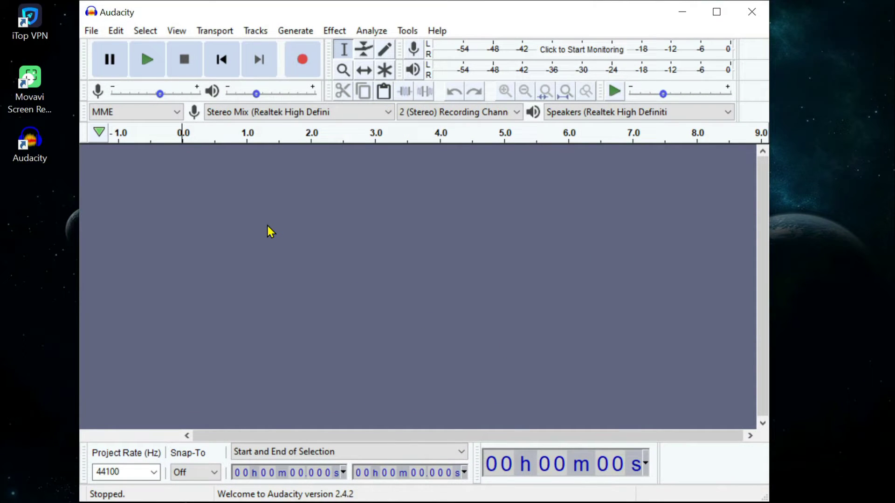
click(159, 115)
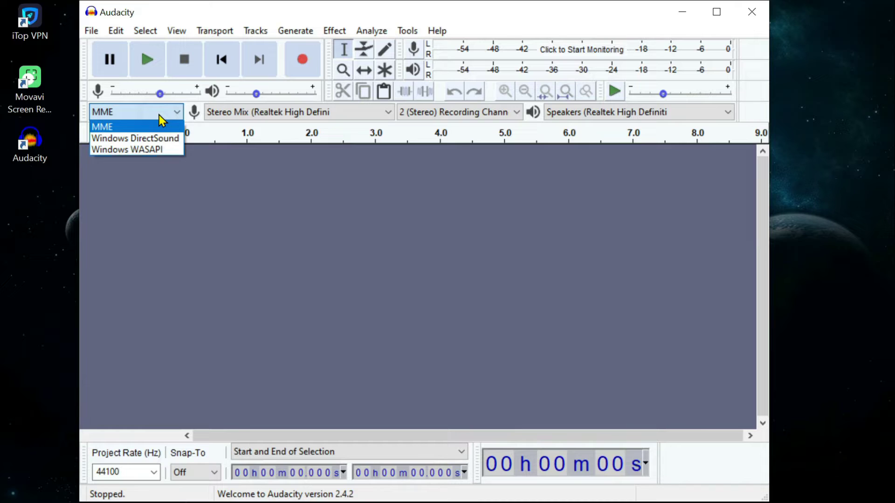
click(141, 153)
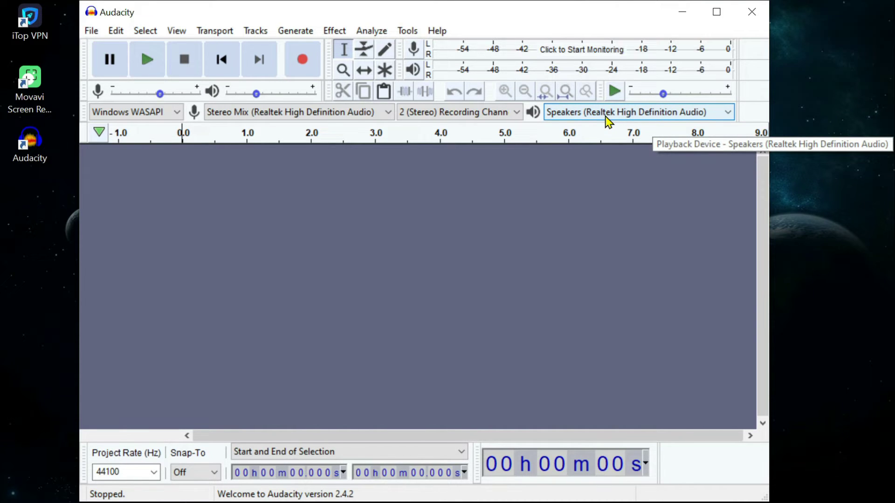
click(357, 115)
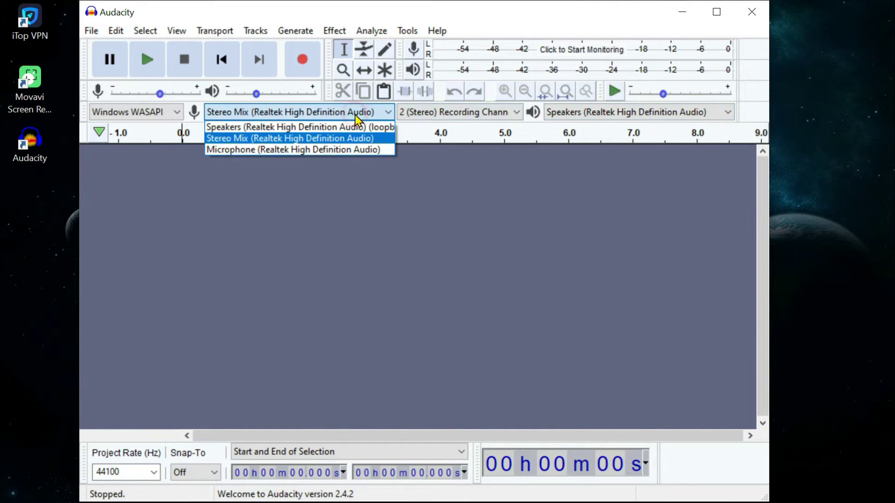
click(301, 129)
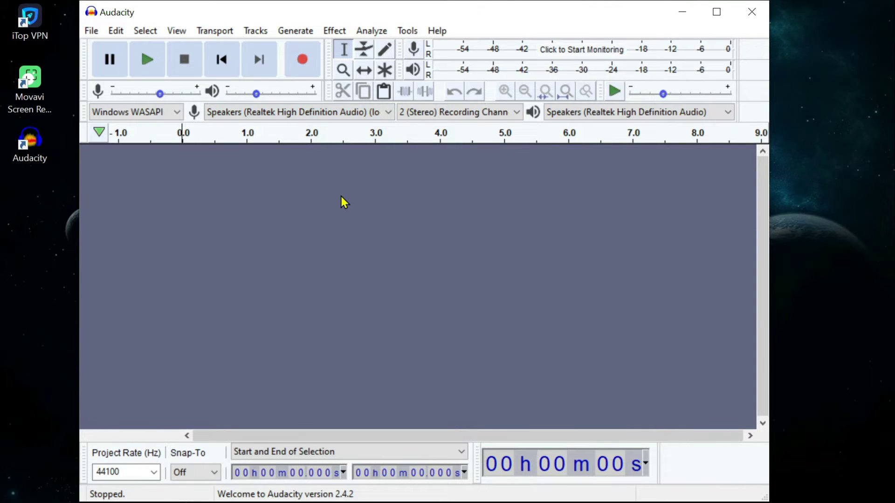
Record about 11 seconds of the media player's music into Audacity, then stop
click(307, 70)
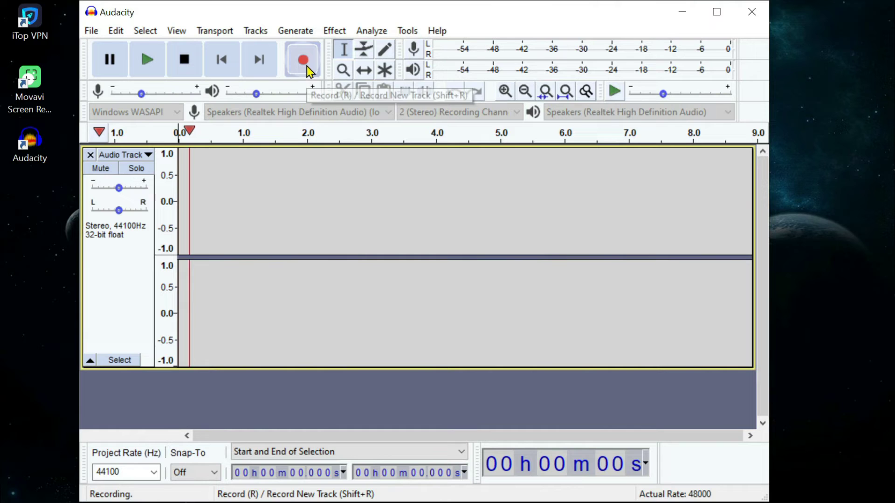
click(620, 501)
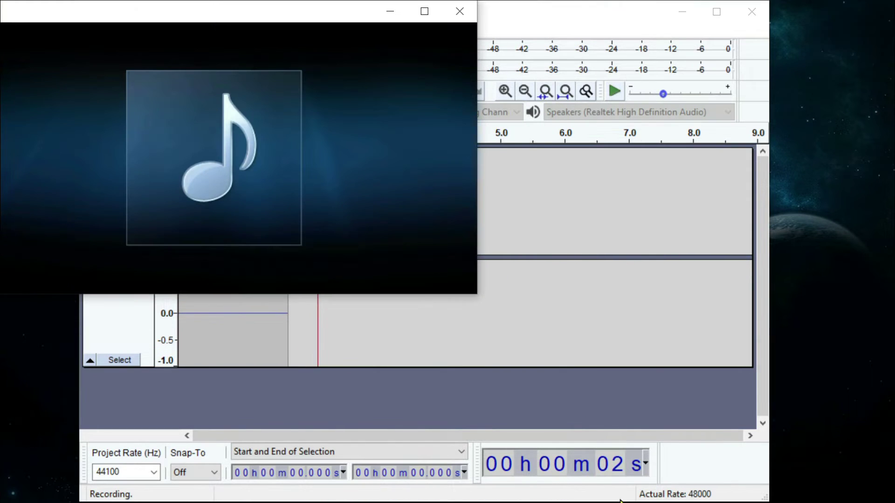
click(218, 277)
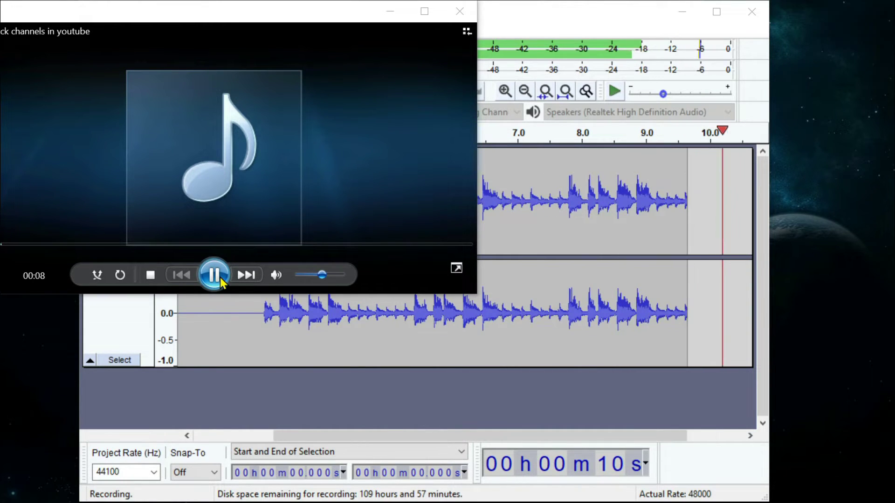
click(220, 278)
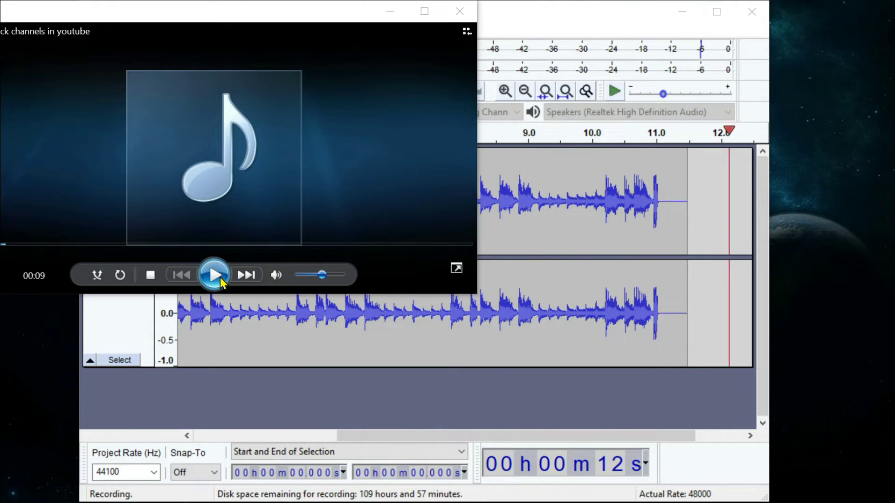
click(385, 11)
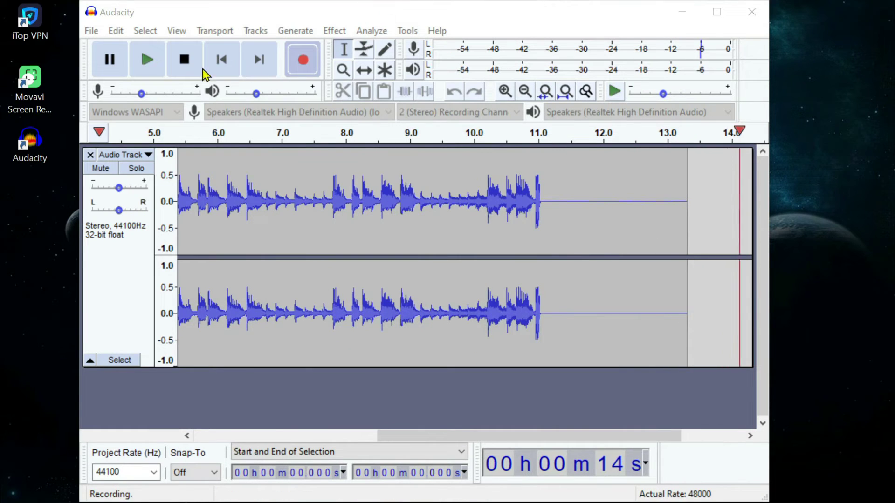
click(184, 65)
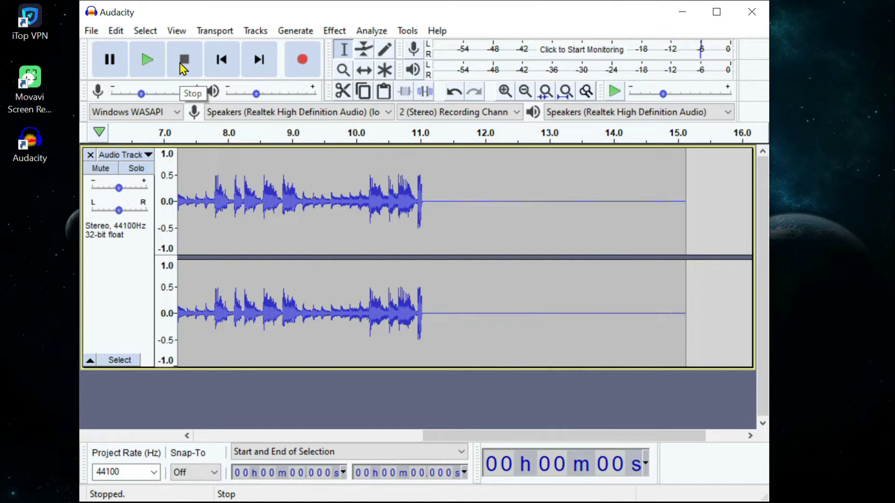
Delete the first 2.81 seconds of leading silence from the recording
drag(461, 436, 233, 438)
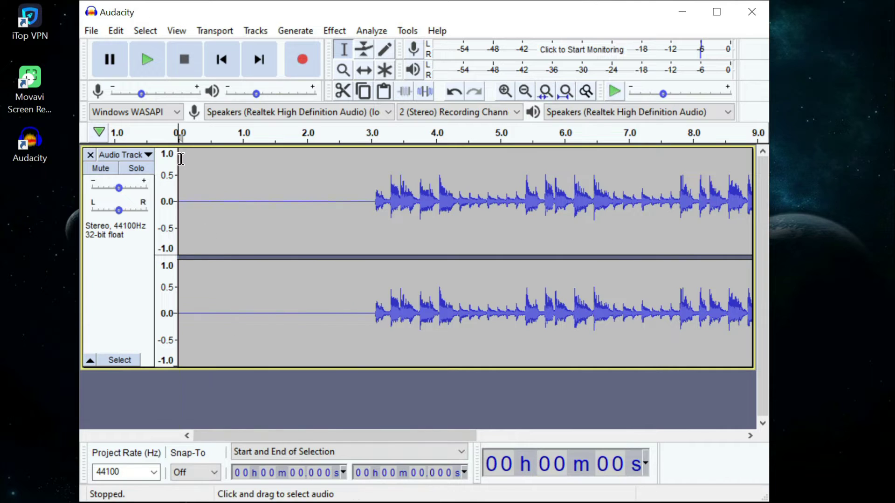
drag(179, 158, 358, 197)
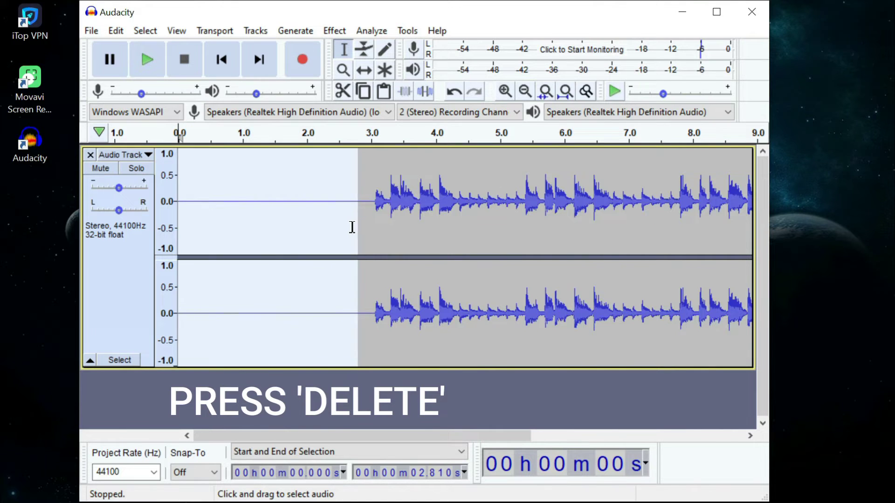
key(Delete)
drag(479, 436, 643, 451)
Export the recording as a 320 kbps MP3 named 'untitled 1' in Downloads
drag(434, 197, 675, 196)
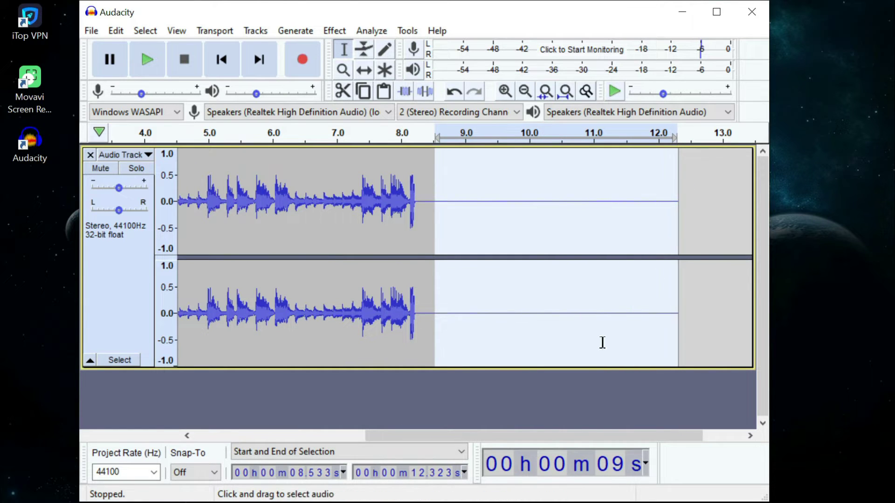
click(545, 407)
click(93, 31)
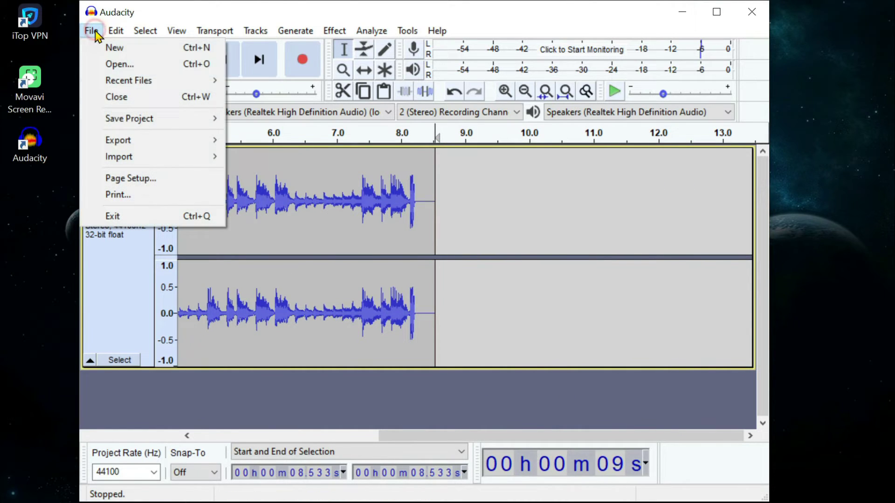
mouse_move(143, 141)
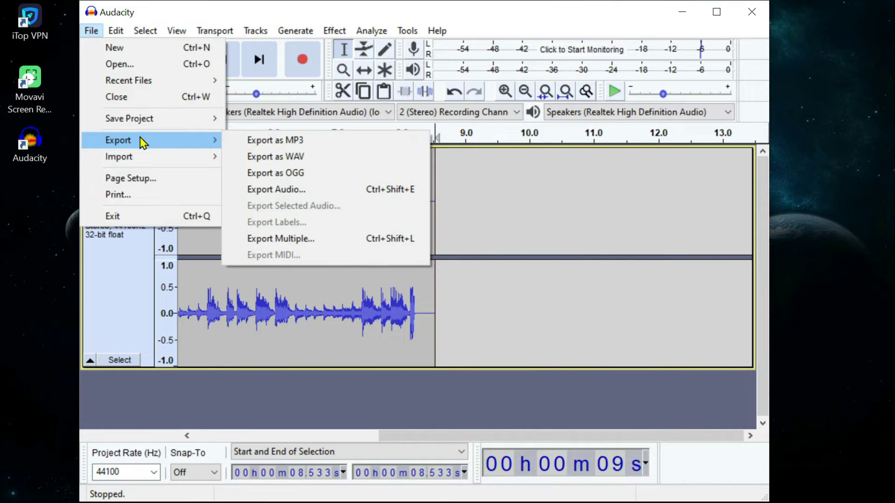
click(310, 142)
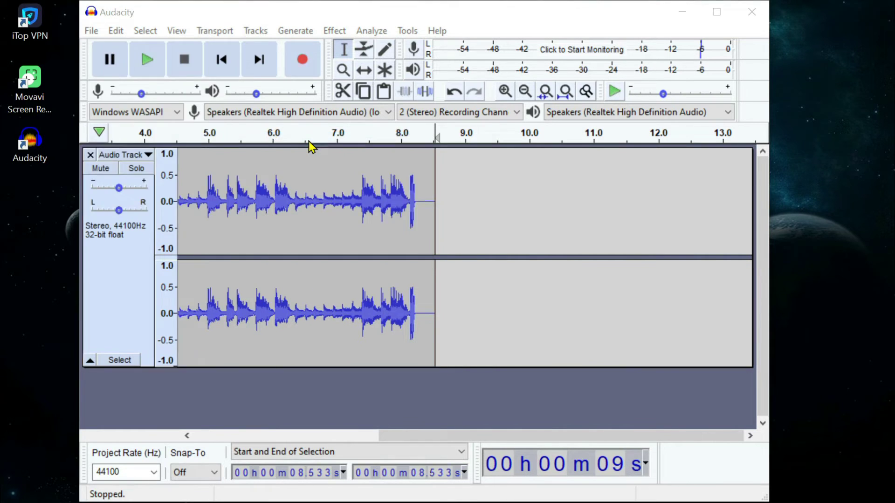
click(307, 313)
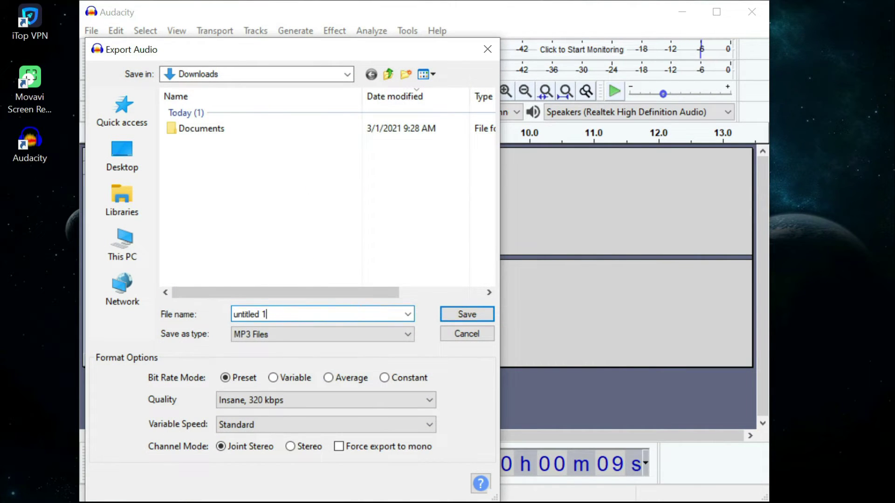
text(1)
click(470, 315)
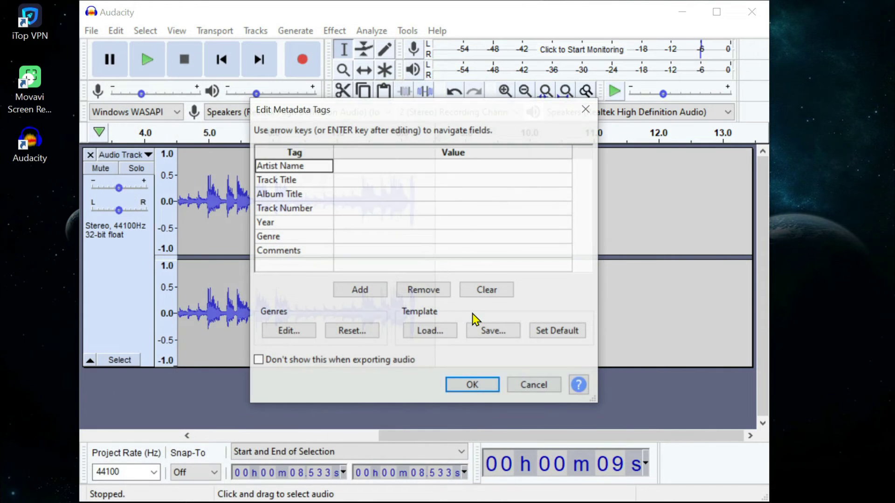
click(488, 392)
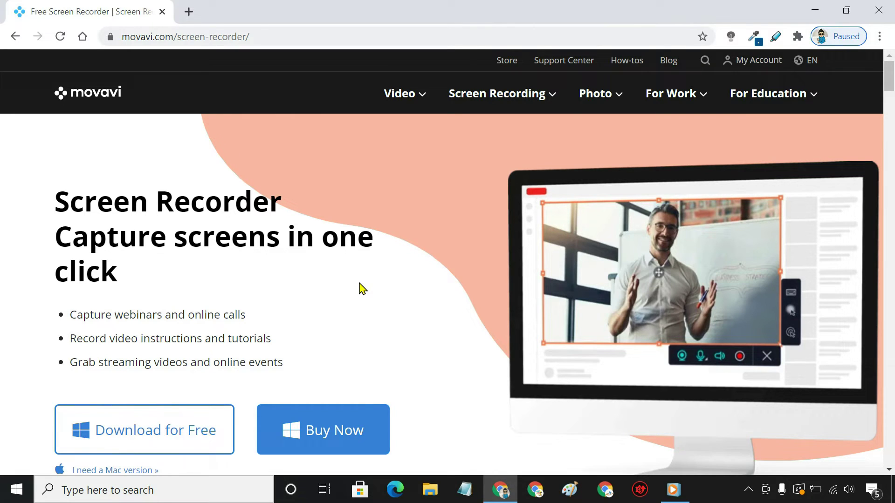
Scroll the Movavi page and launch Movavi Screen Recorder from the desktop
scroll(363, 289, down, 3)
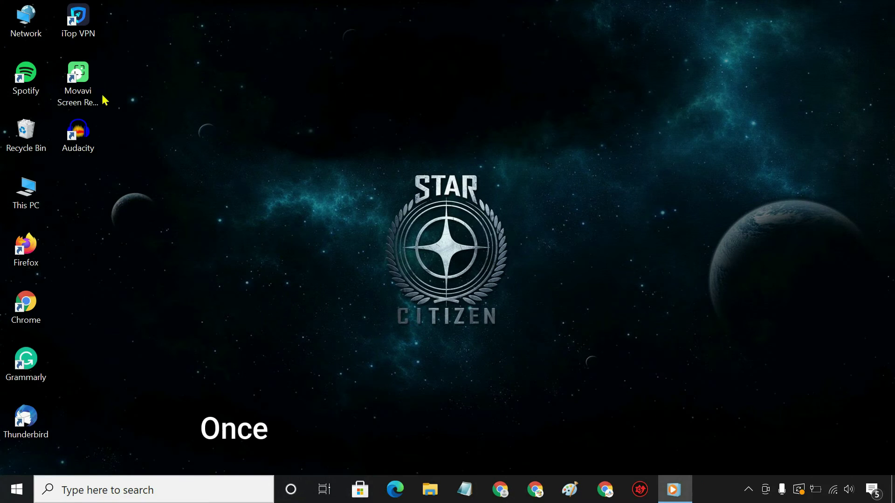
double_click(84, 86)
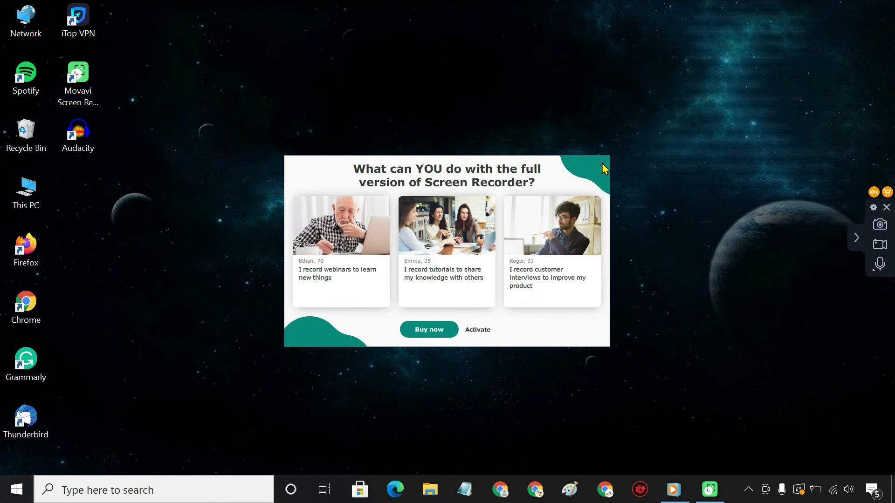
Dismiss the promotion and outline a 727×570 screen-recording area around the logo
click(602, 168)
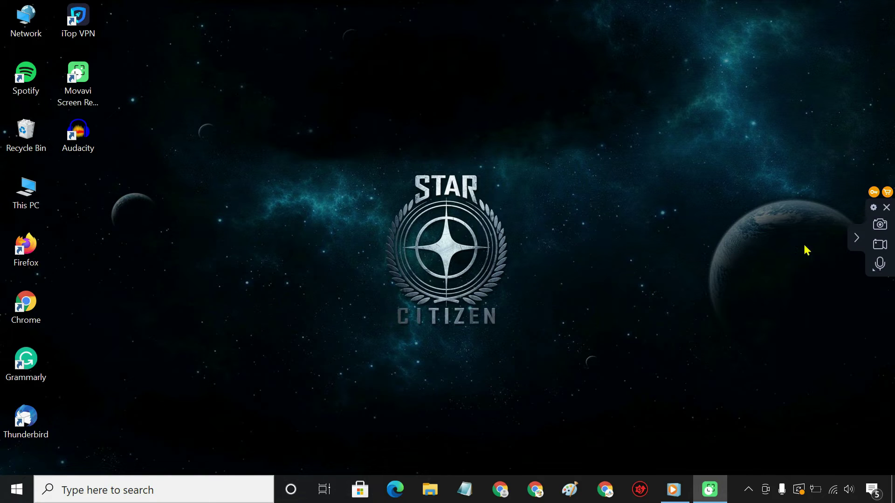
click(878, 248)
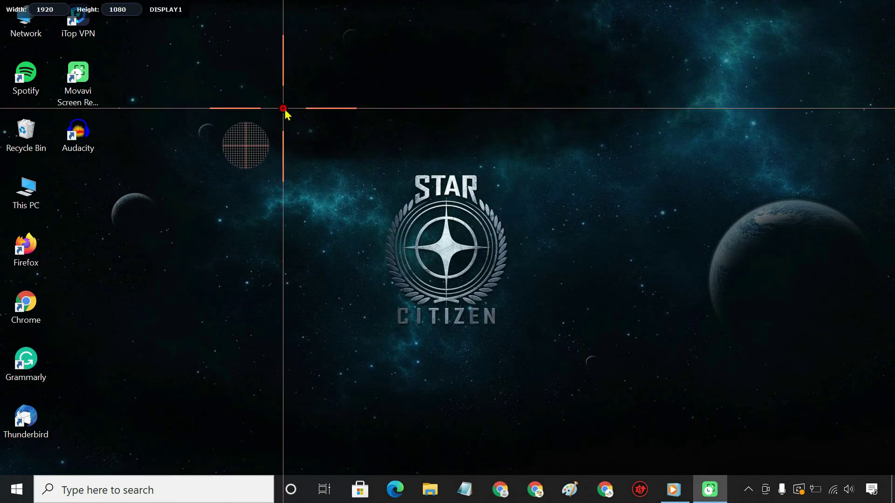
drag(283, 108, 621, 373)
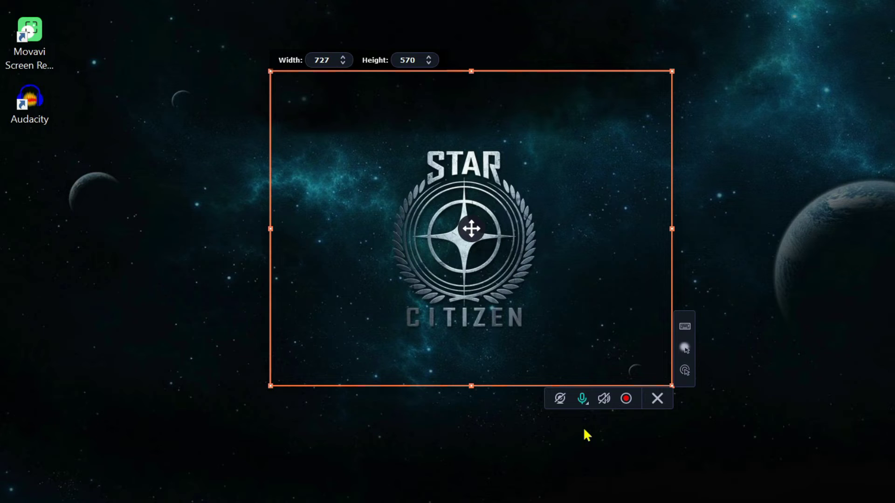
Mute the microphone, enable system audio, and start recording with the trial version
click(582, 399)
click(604, 399)
click(626, 399)
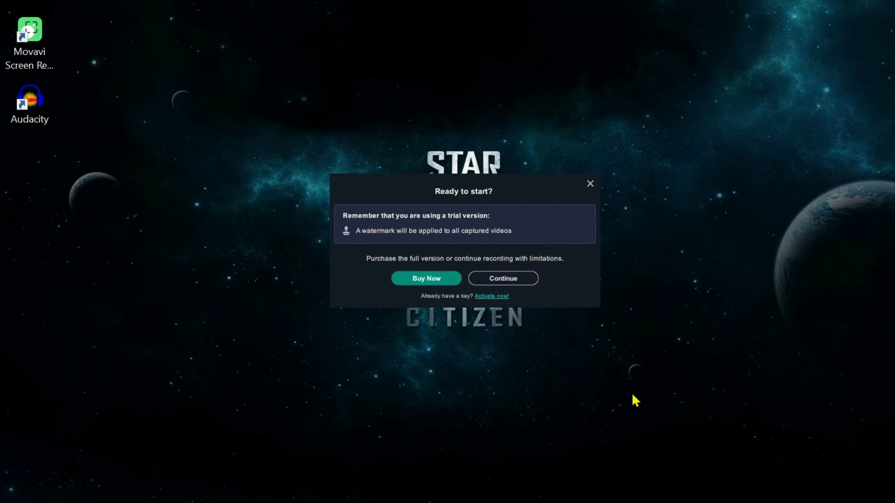
click(530, 279)
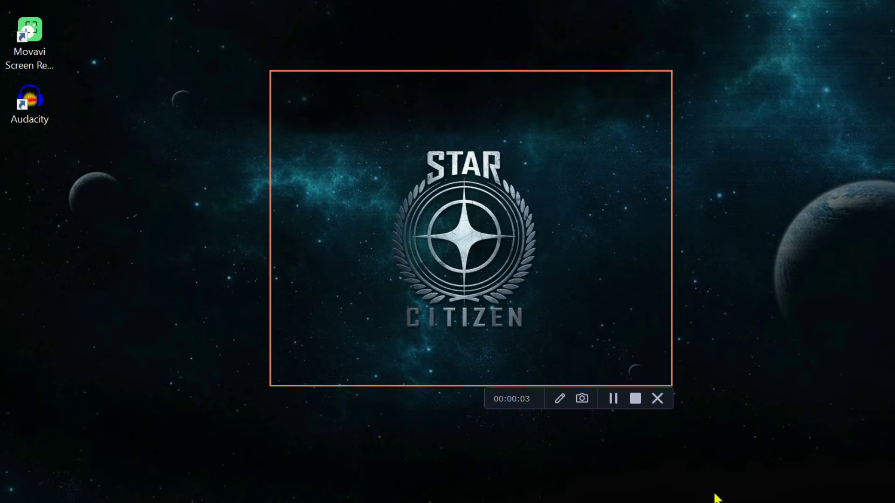
Play the music track for about 15 seconds, then stop the Movavi recording
click(104, 250)
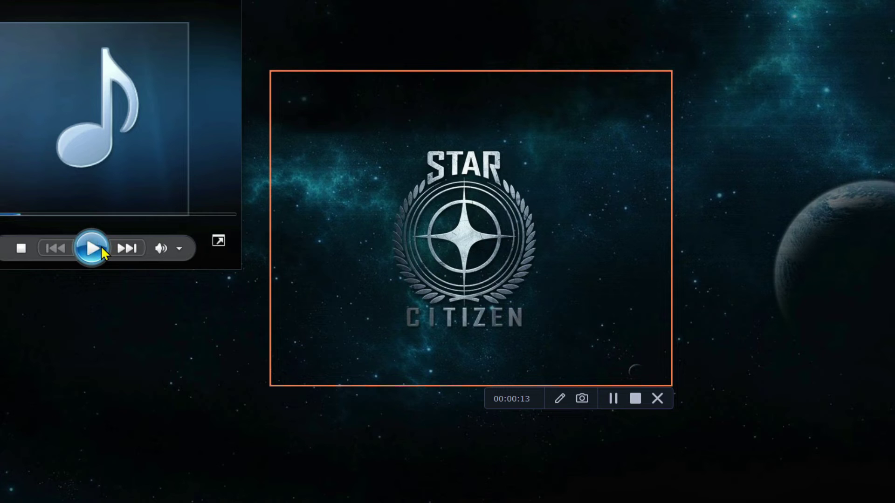
click(635, 399)
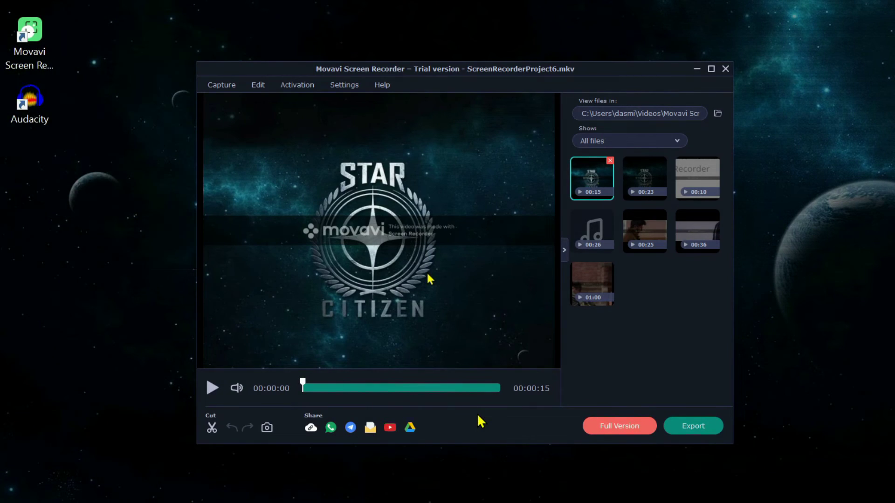
Trim the recorded clip to run from about 00:02 to 00:14
click(212, 427)
drag(334, 394, 490, 407)
mouse_move(303, 390)
mouse_down()
mouse_move(345, 395)
mouse_move(341, 402)
mouse_move(332, 392)
mouse_up()
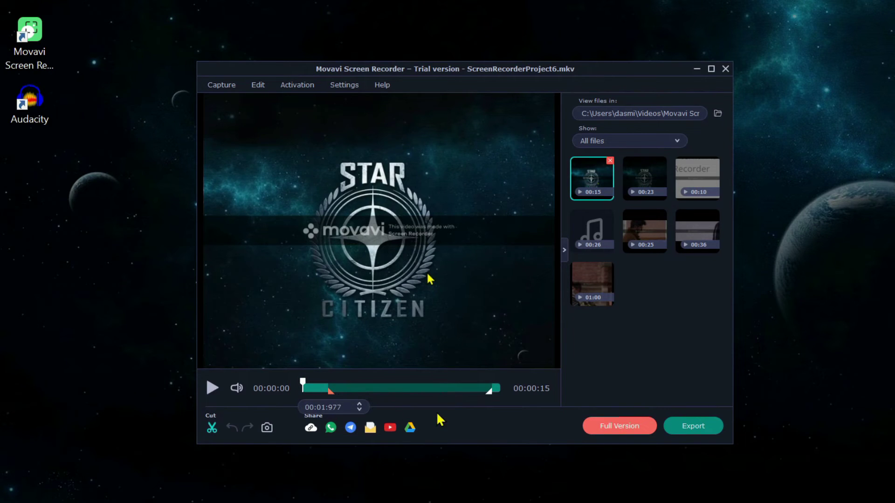
Export the trimmed clip as MP3 (MP3, Auto) named ScreenRecorderProject6
click(680, 425)
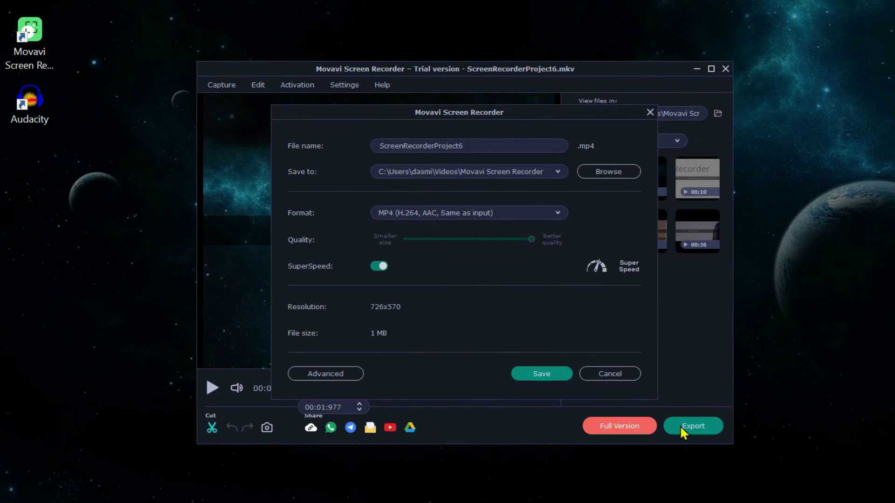
click(546, 215)
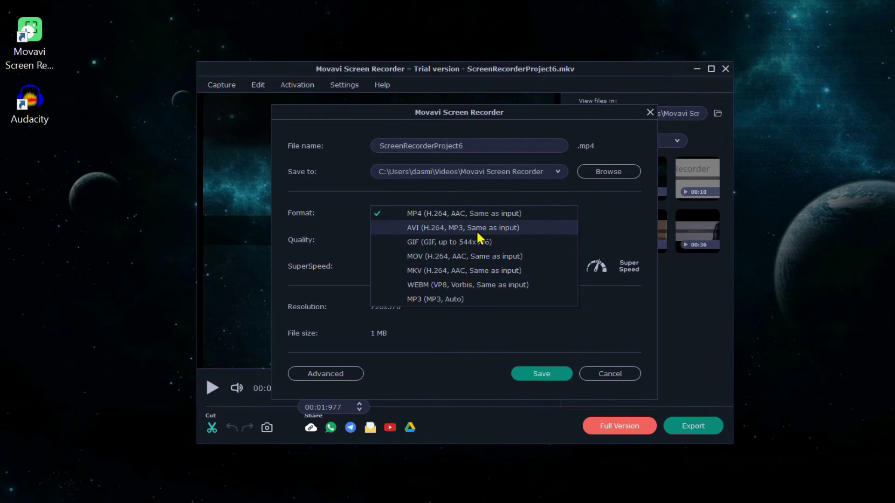
click(443, 301)
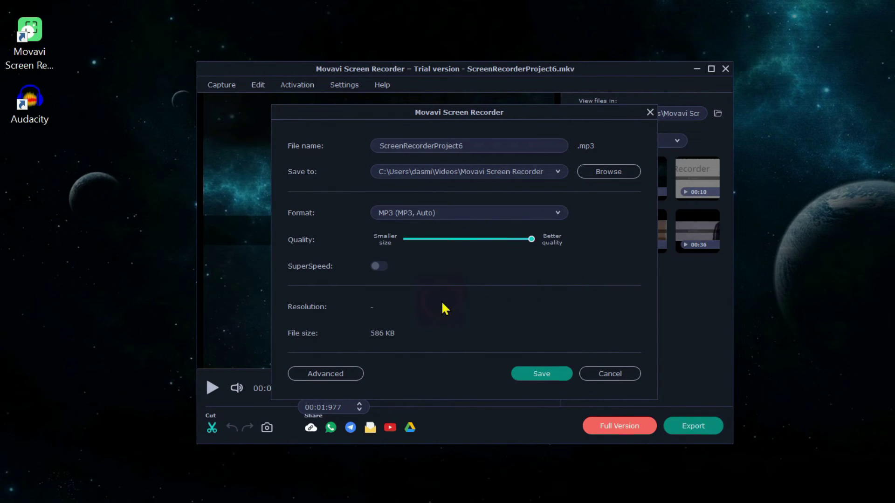
click(539, 378)
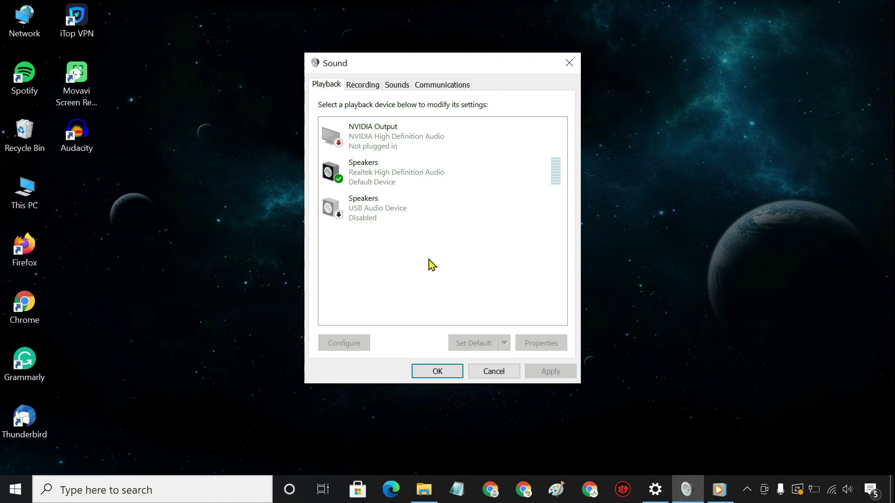
Enable the disabled USB speakers and set them as the default playback device
right_click(372, 205)
click(395, 227)
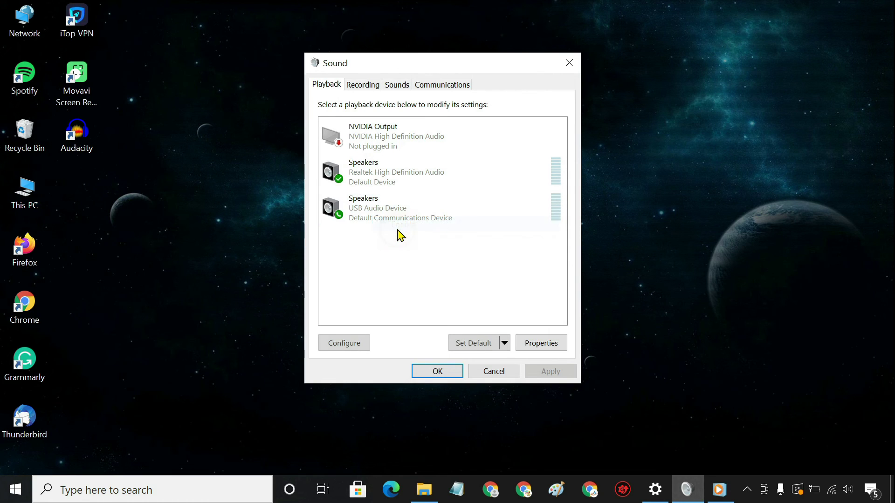
right_click(386, 220)
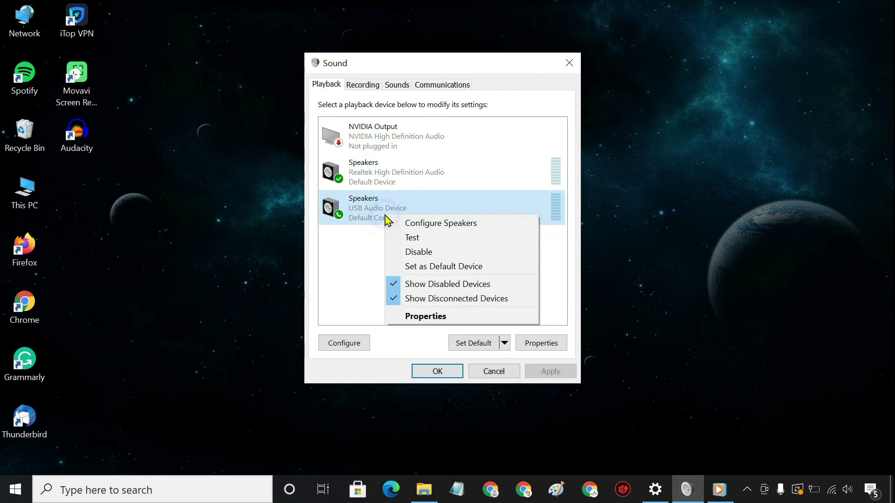
click(438, 268)
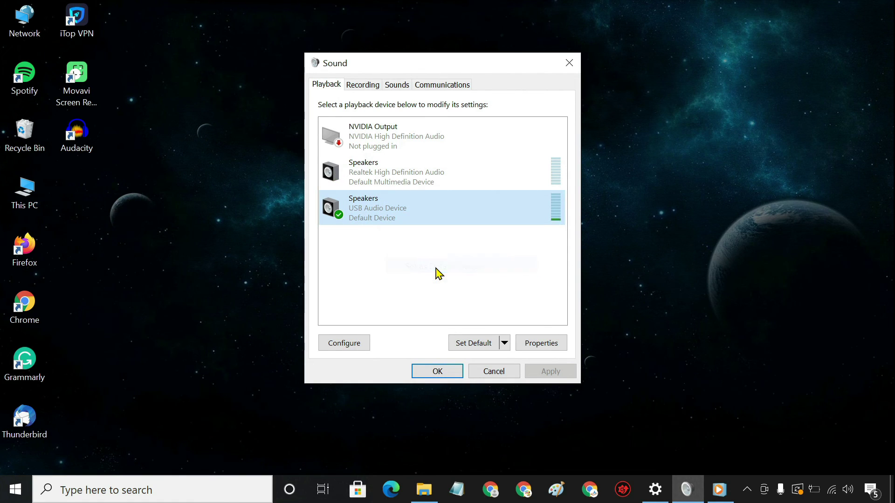
Make the Realtek Microphone the default recording device and open its Properties
click(373, 88)
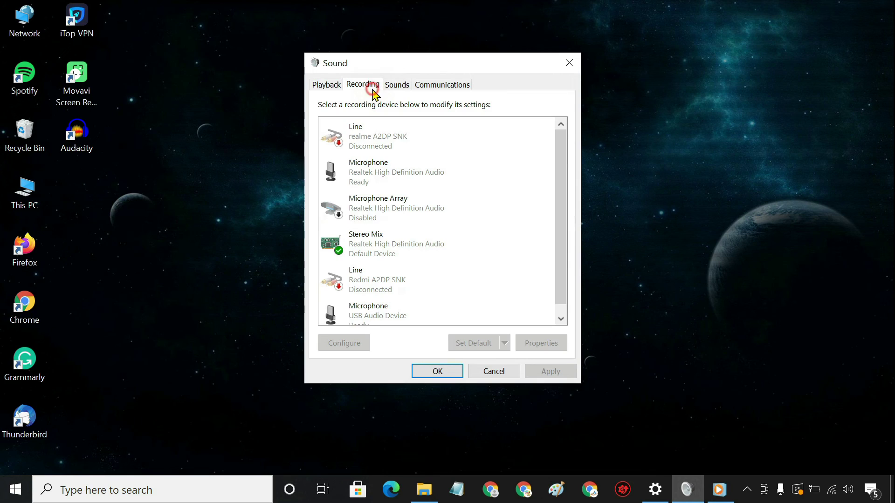
right_click(390, 177)
click(441, 214)
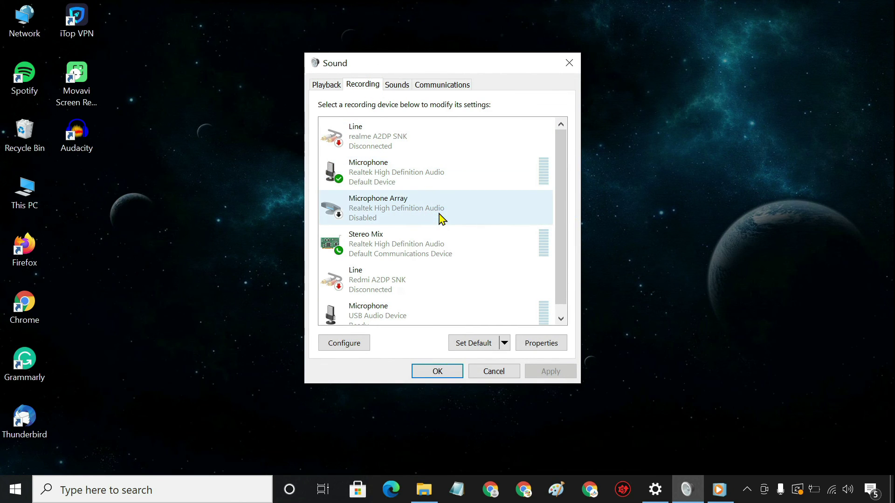
click(387, 182)
right_click(407, 177)
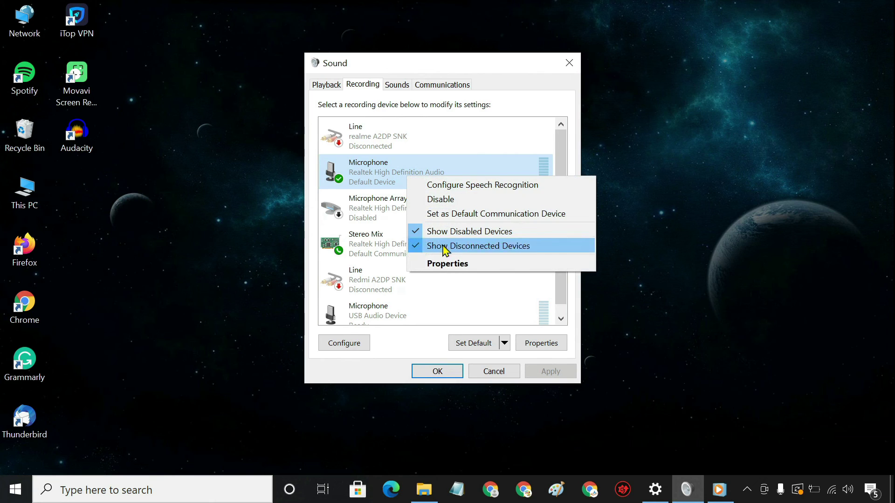
click(454, 263)
Turn on 'Listen to this device' for the Realtek microphone through the Default Playback Device, applying and confirming
click(374, 134)
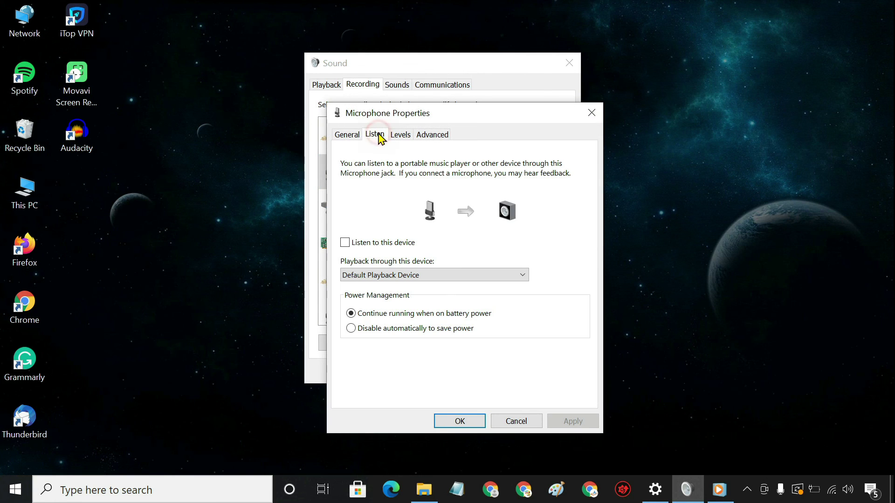
click(345, 242)
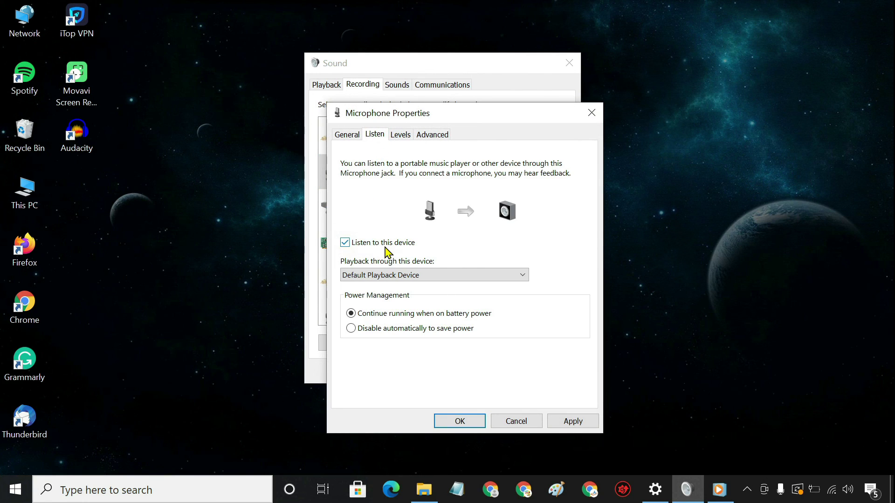
click(576, 421)
click(468, 421)
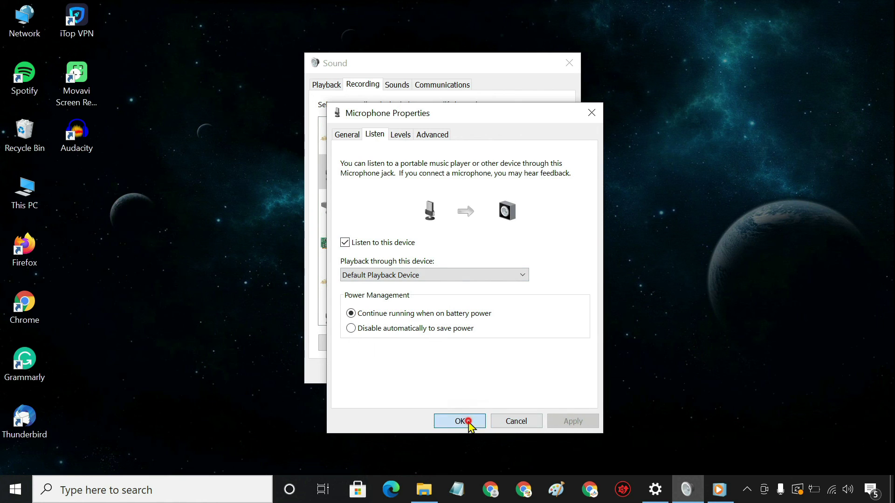